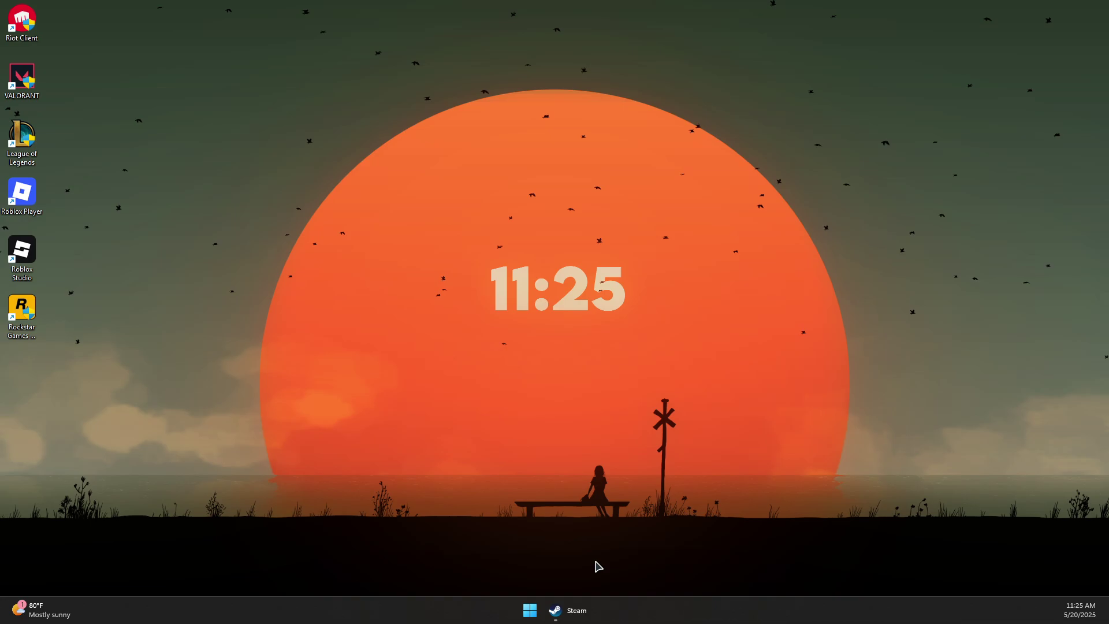
Bring up the Steam library, then open and close Counter-Strike 2's Properties
click(566, 611)
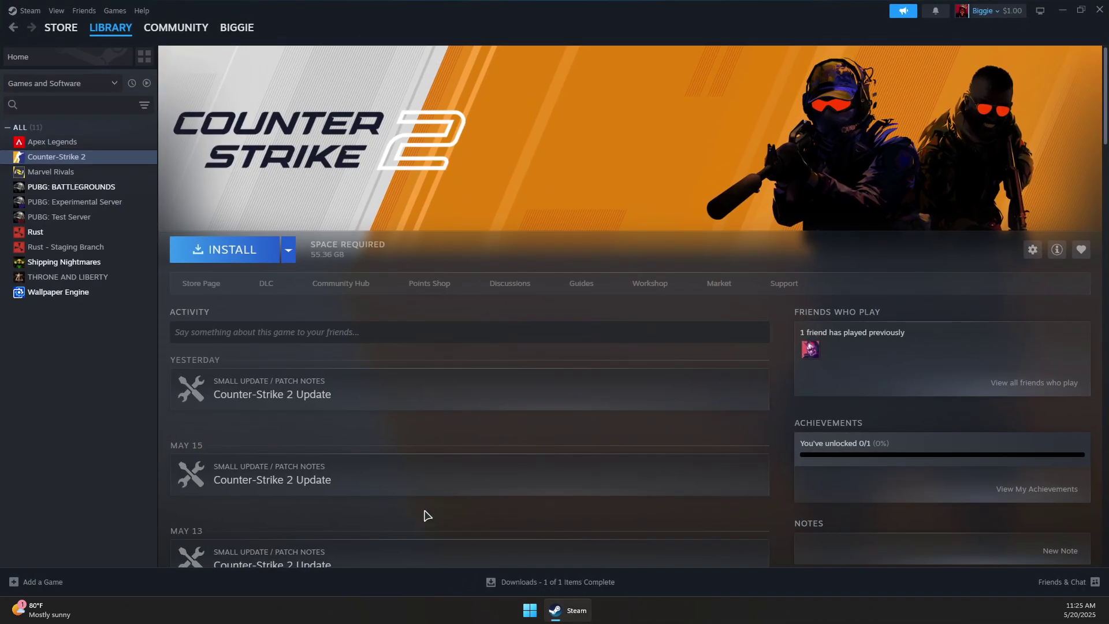
right_click(47, 160)
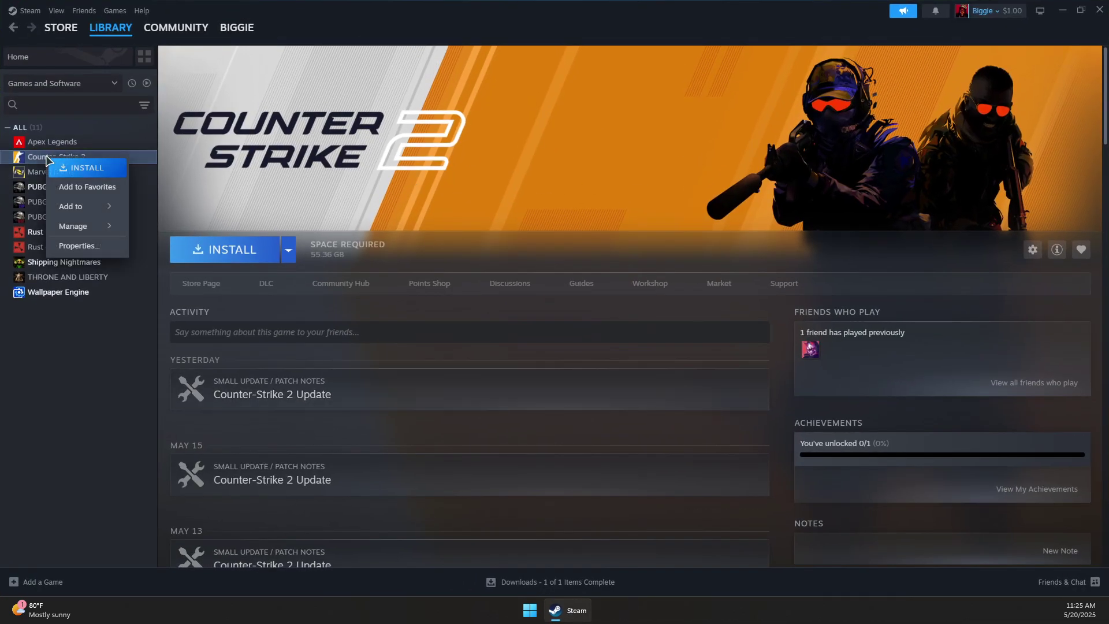
click(79, 246)
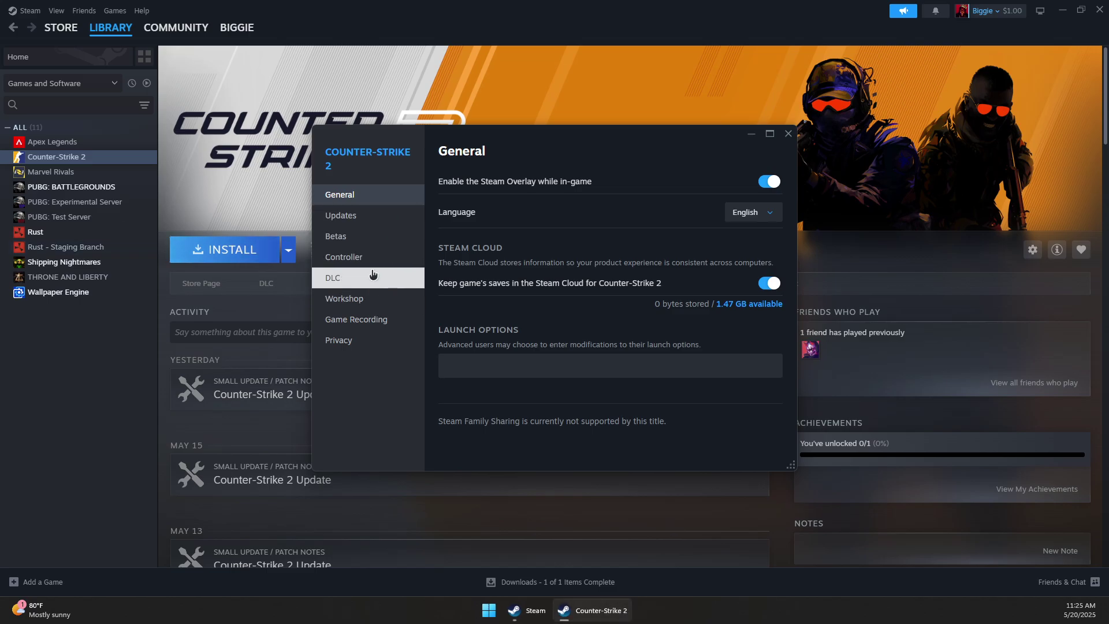
click(787, 133)
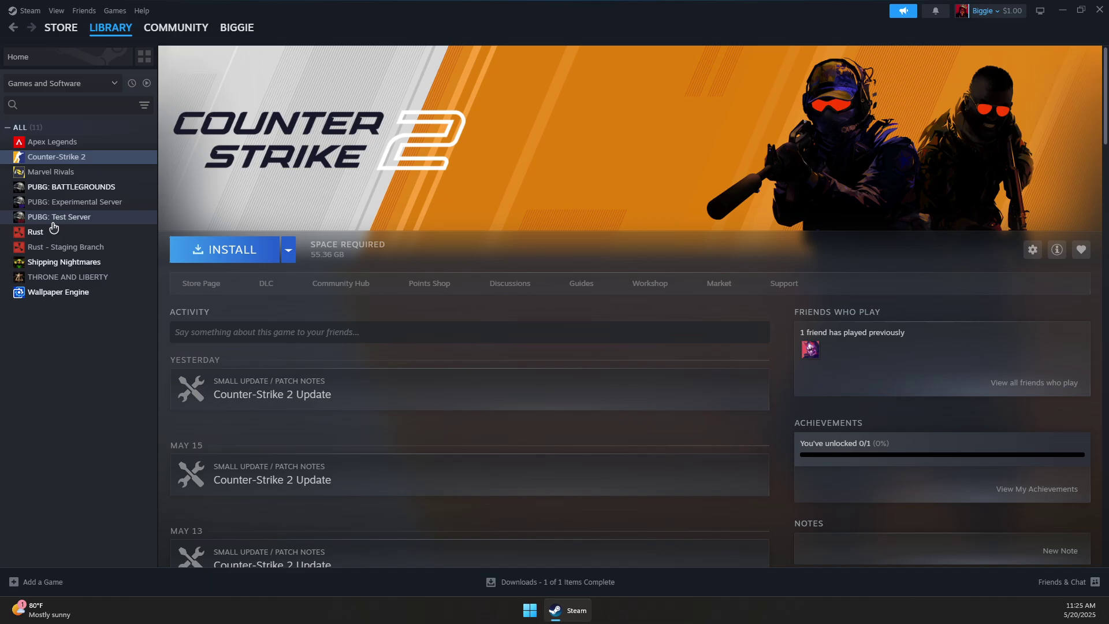
Verify Shipping Nightmares' game files (148 validated) and open its install folder
click(60, 262)
right_click(58, 264)
click(98, 356)
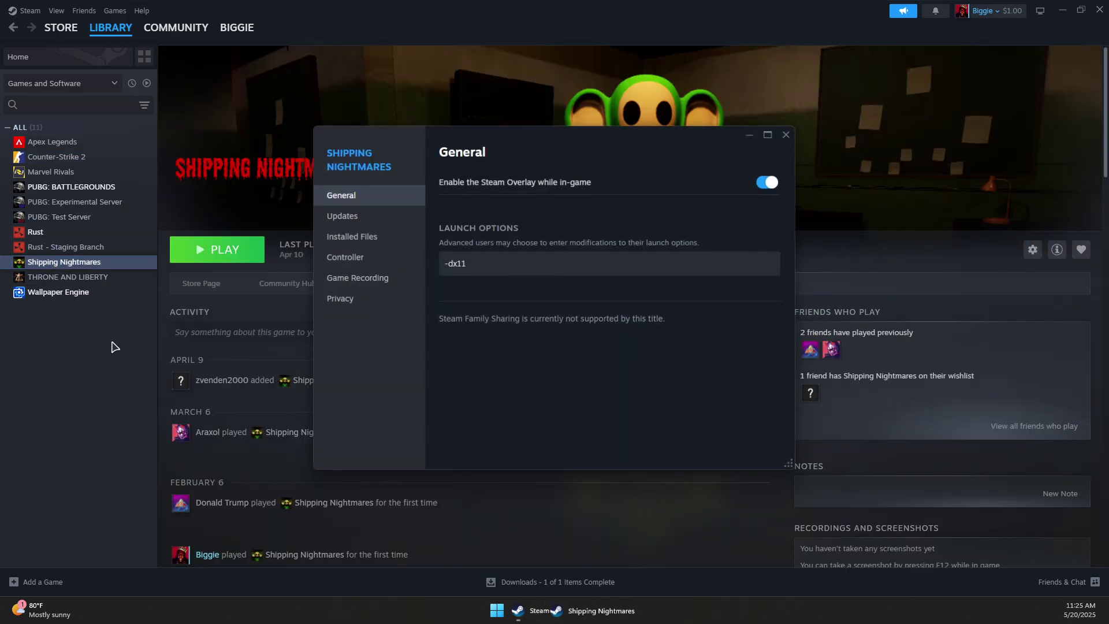
click(383, 240)
click(771, 268)
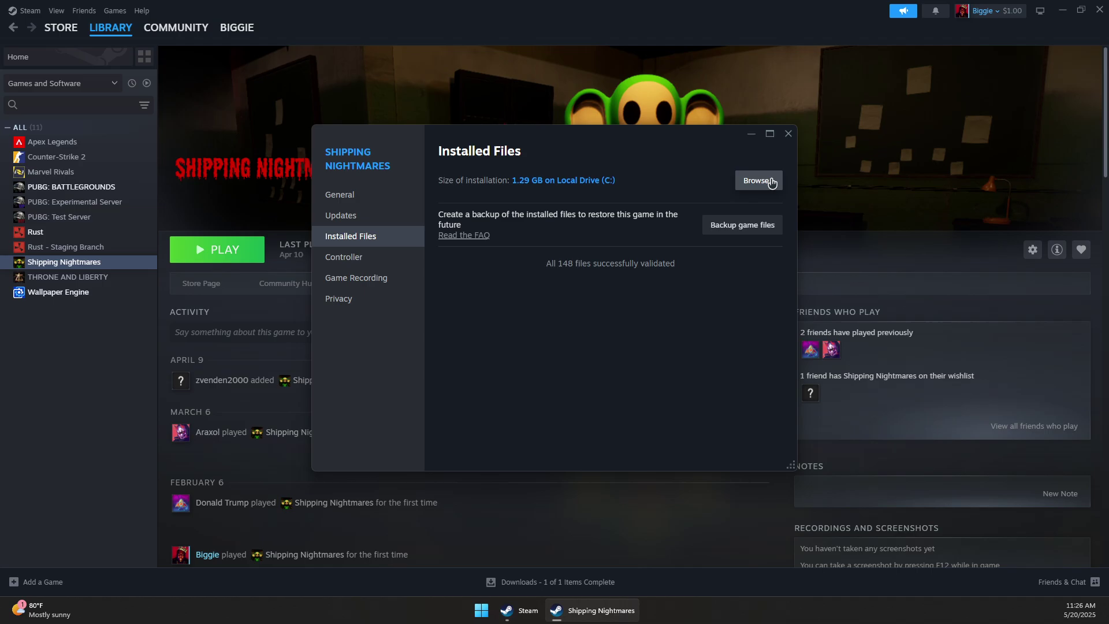
click(757, 180)
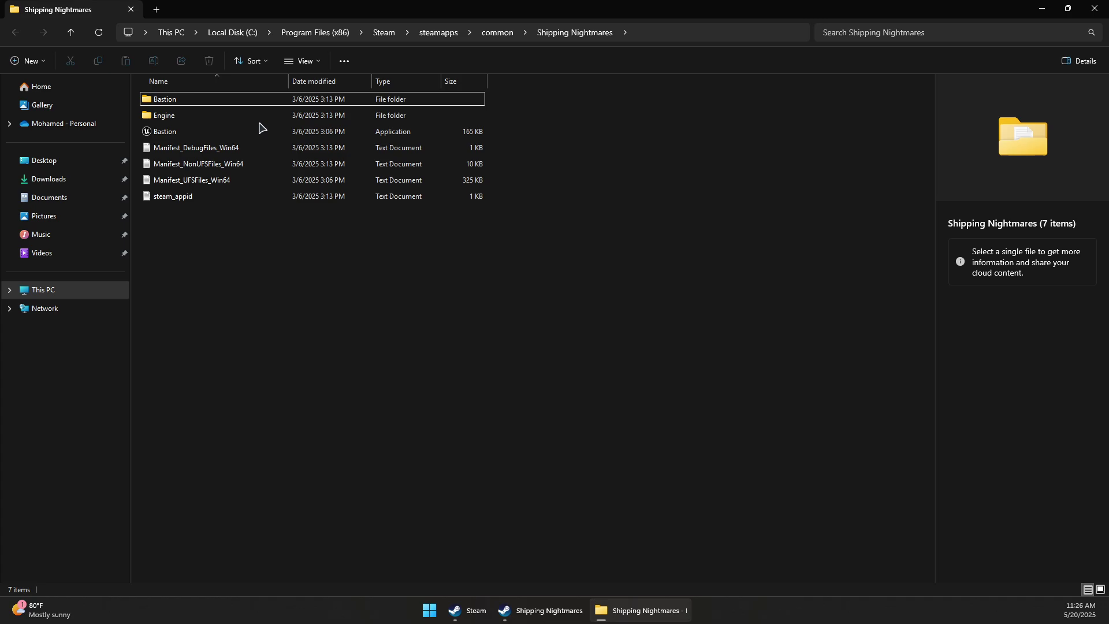
Set Bastion to run as administrator with fullscreen optimizations disabled
click(181, 133)
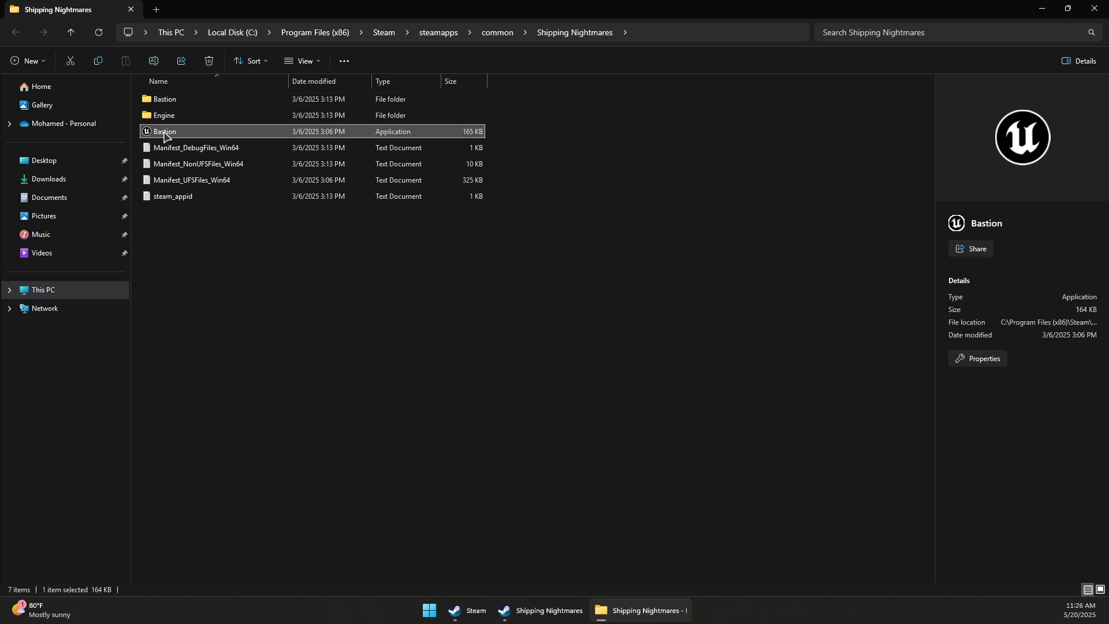
right_click(180, 132)
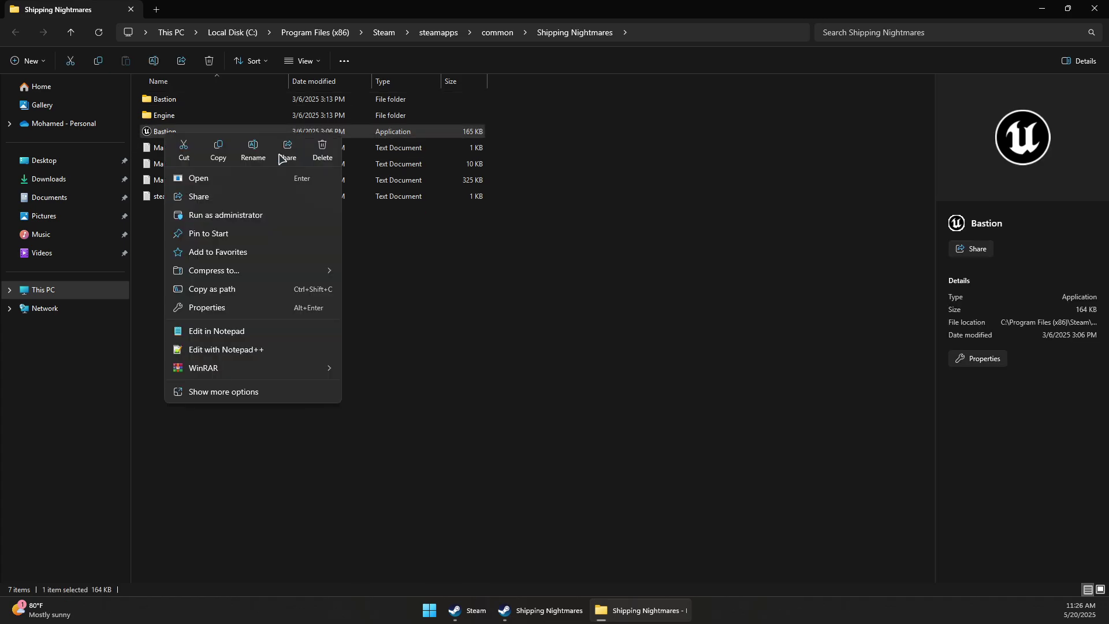
click(230, 392)
click(202, 487)
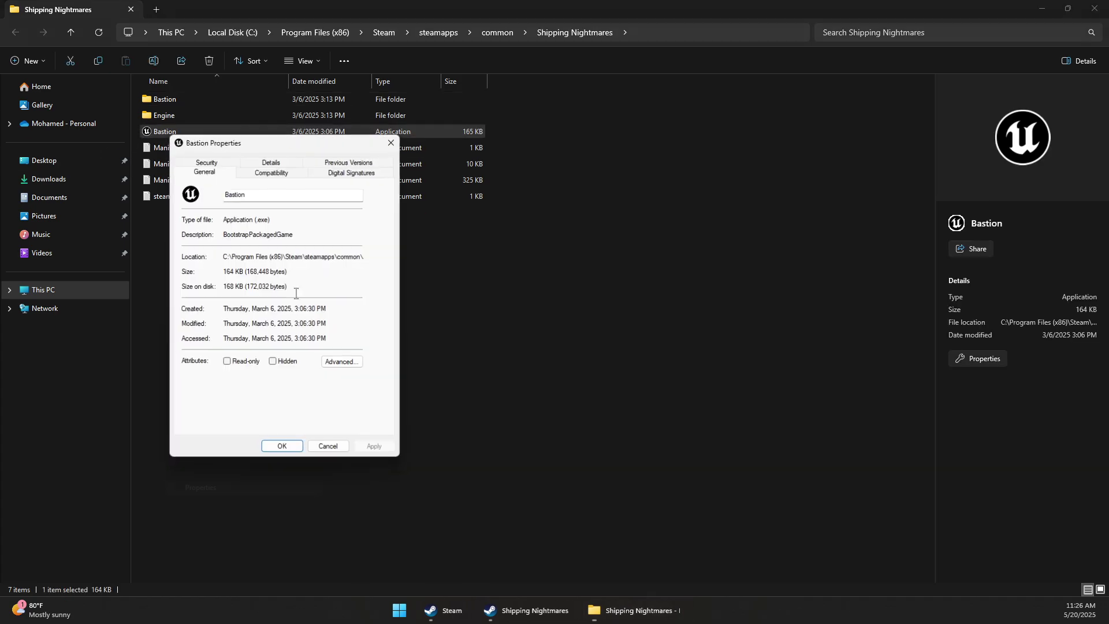
click(261, 172)
drag(236, 143, 296, 142)
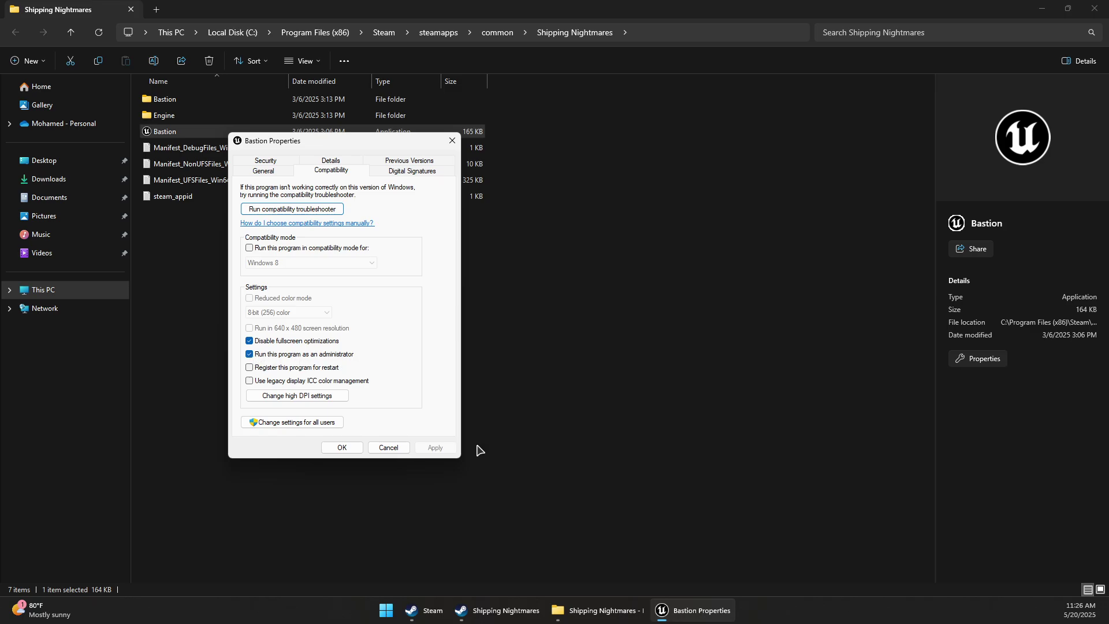
click(341, 447)
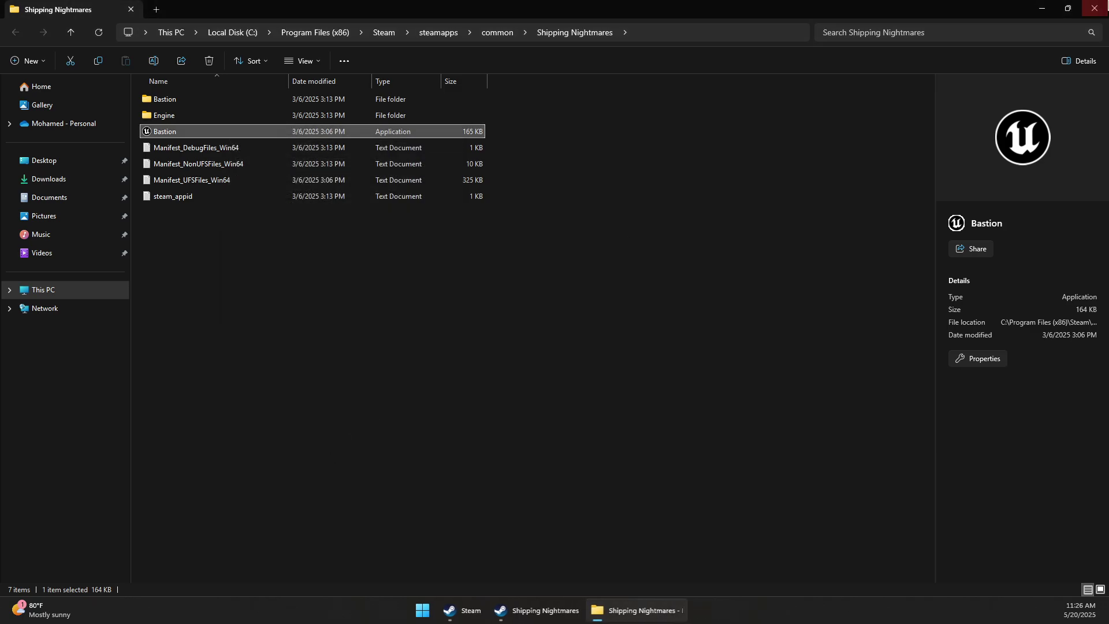
Close the install folder and Steam's game properties, and minimize Steam to the desktop
click(1084, 11)
click(787, 134)
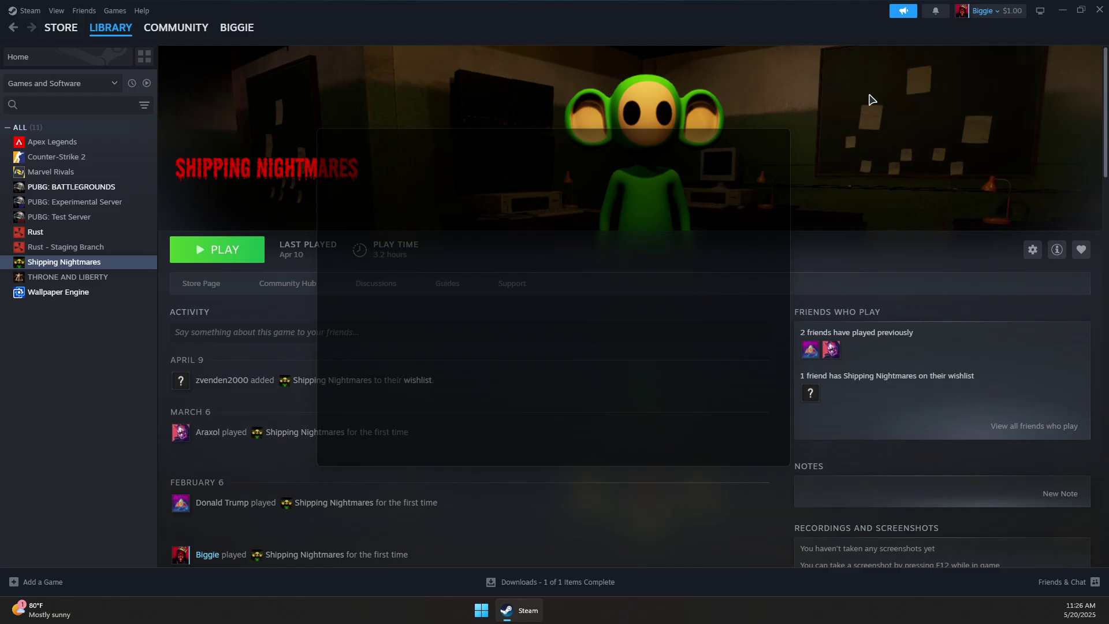
click(1081, 11)
click(1035, 40)
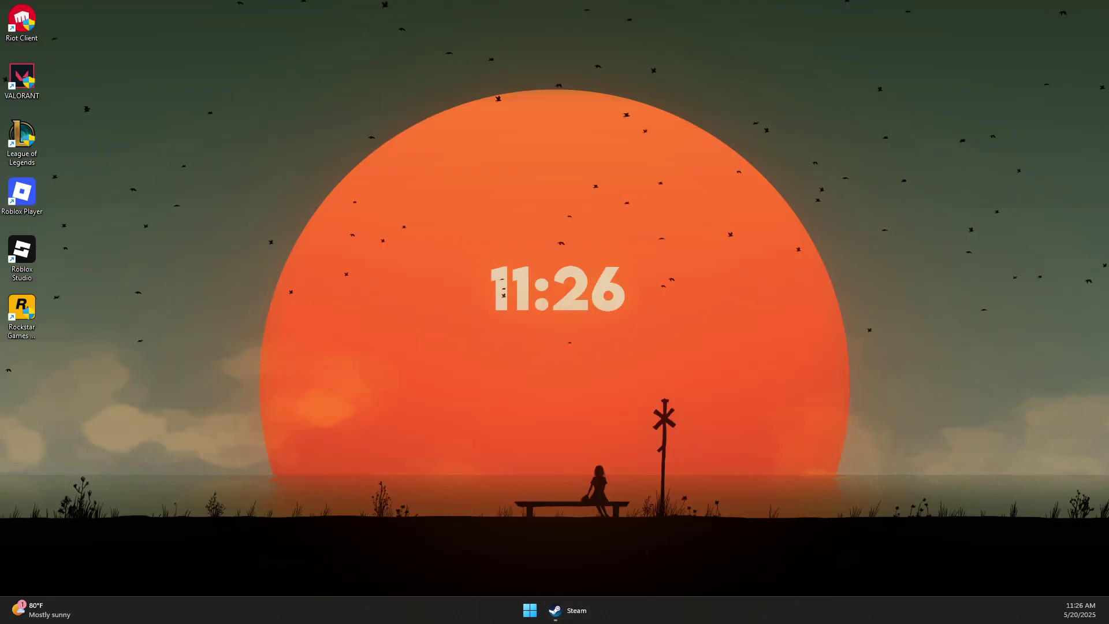
Go from Windows Settings' System Display page to the per-app Graphics list
right_click(526, 613)
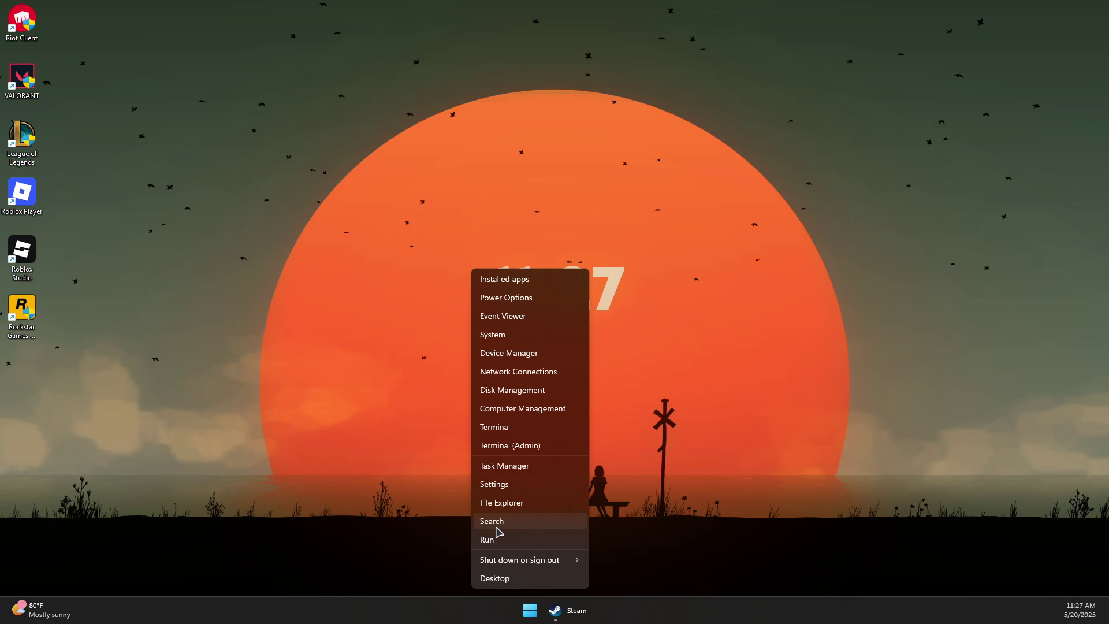
click(494, 483)
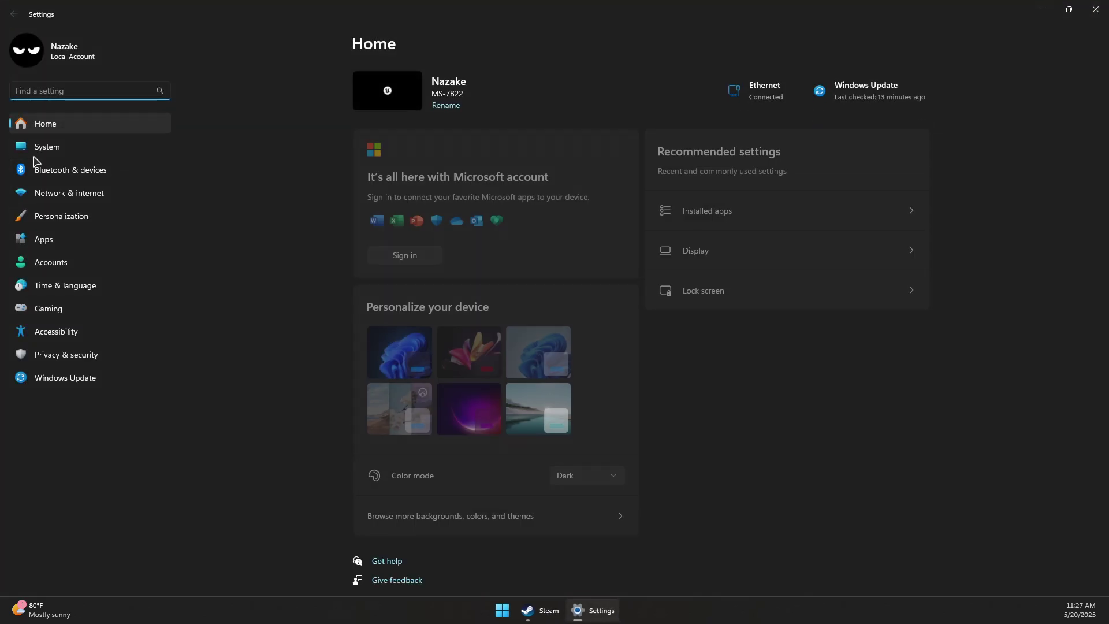
click(52, 148)
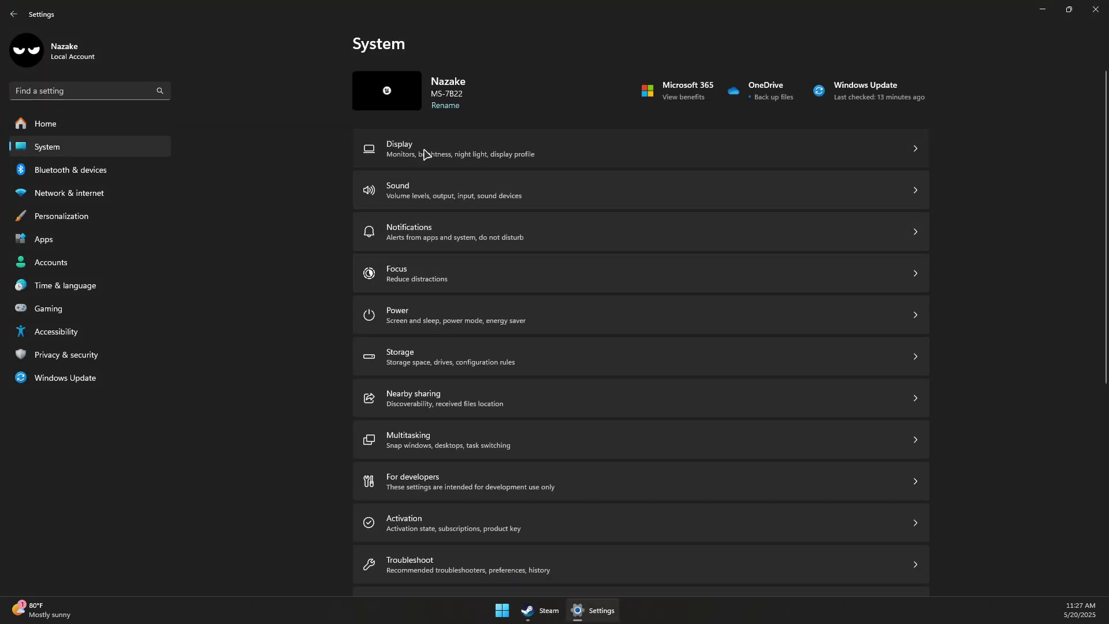
click(426, 153)
scroll(457, 302, down, 1)
scroll(451, 305, down, 4)
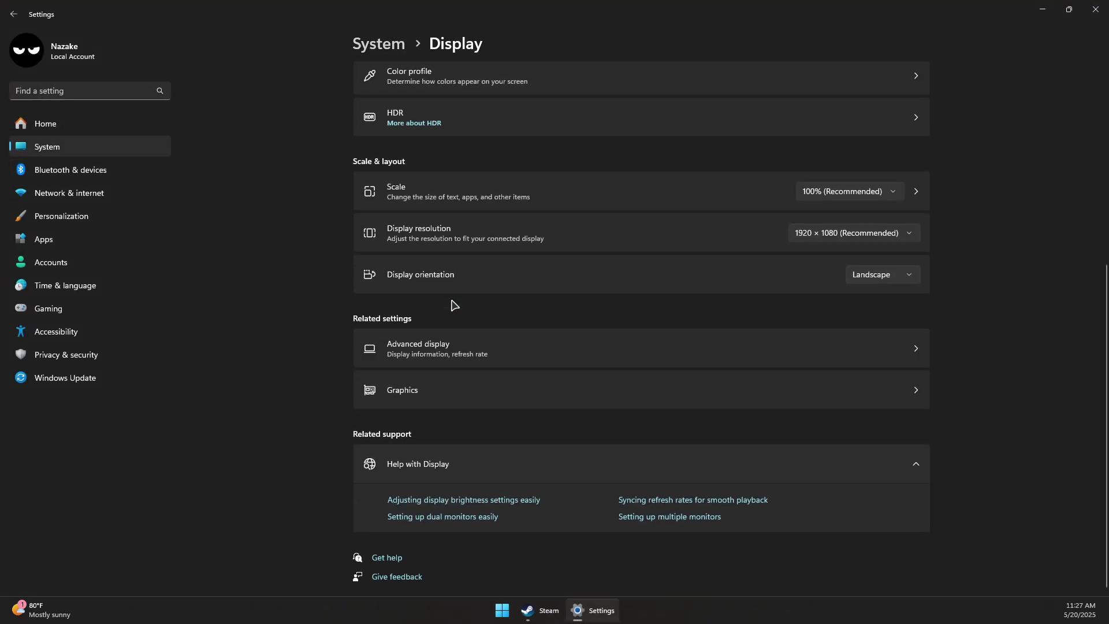
click(404, 393)
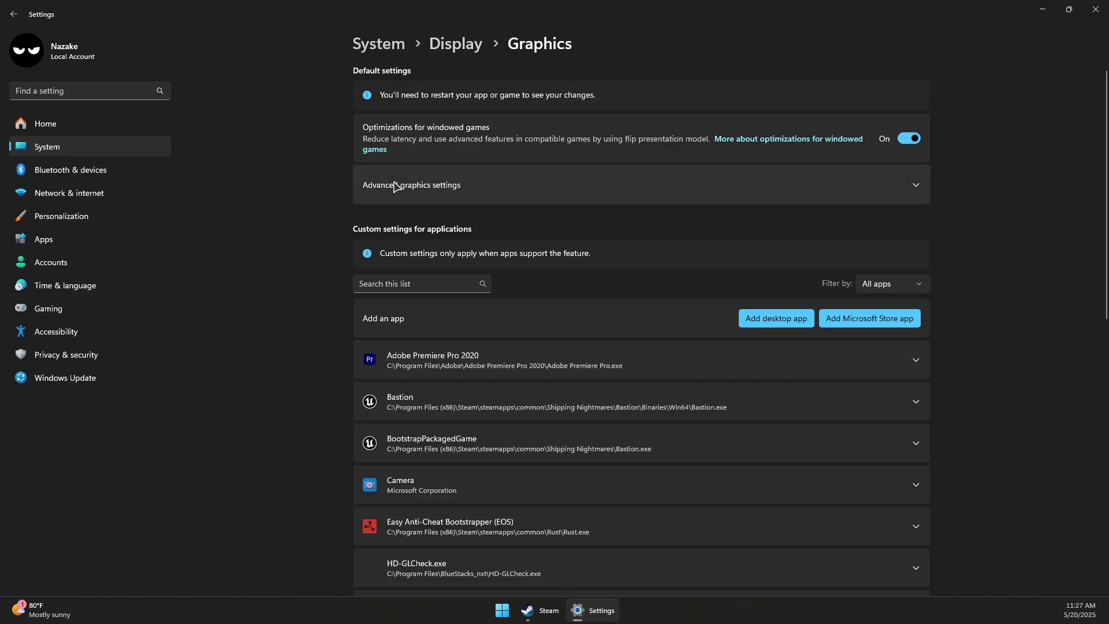
scroll(381, 305, down, 3)
scroll(389, 322, up, 2)
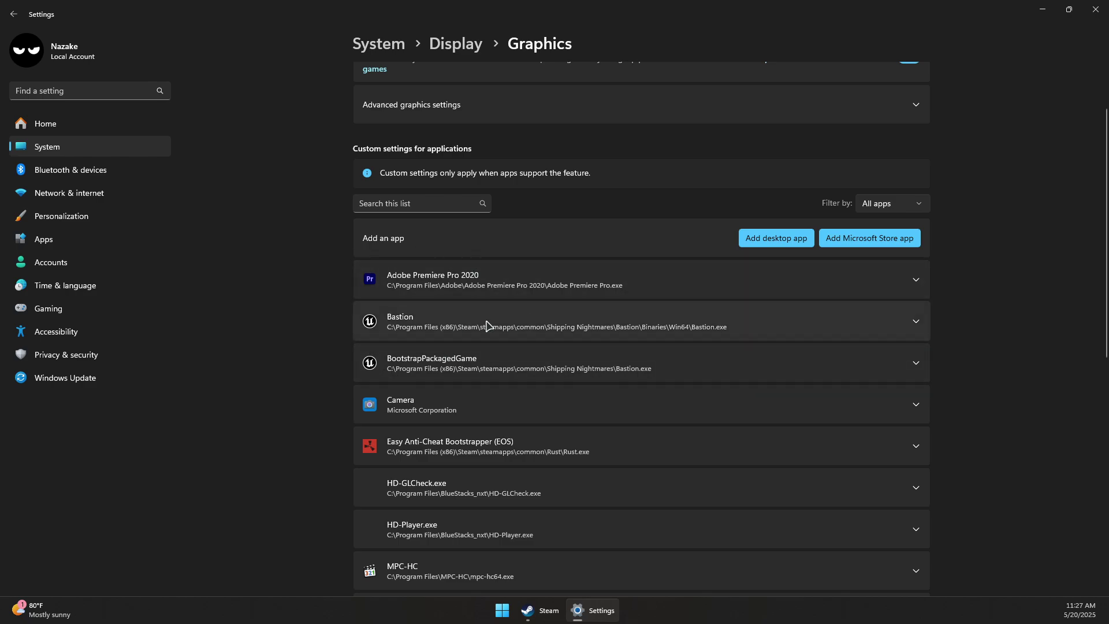
Try adding PUBG's TslGame from Binaries\Win64 to the graphics list; it already exists
click(764, 242)
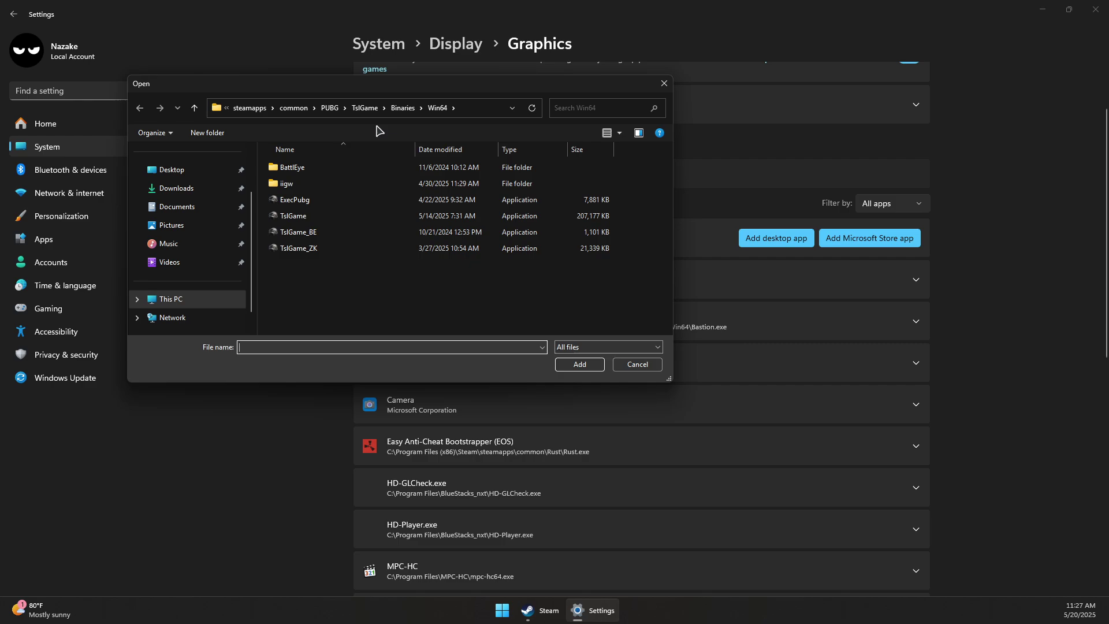
drag(356, 85, 393, 113)
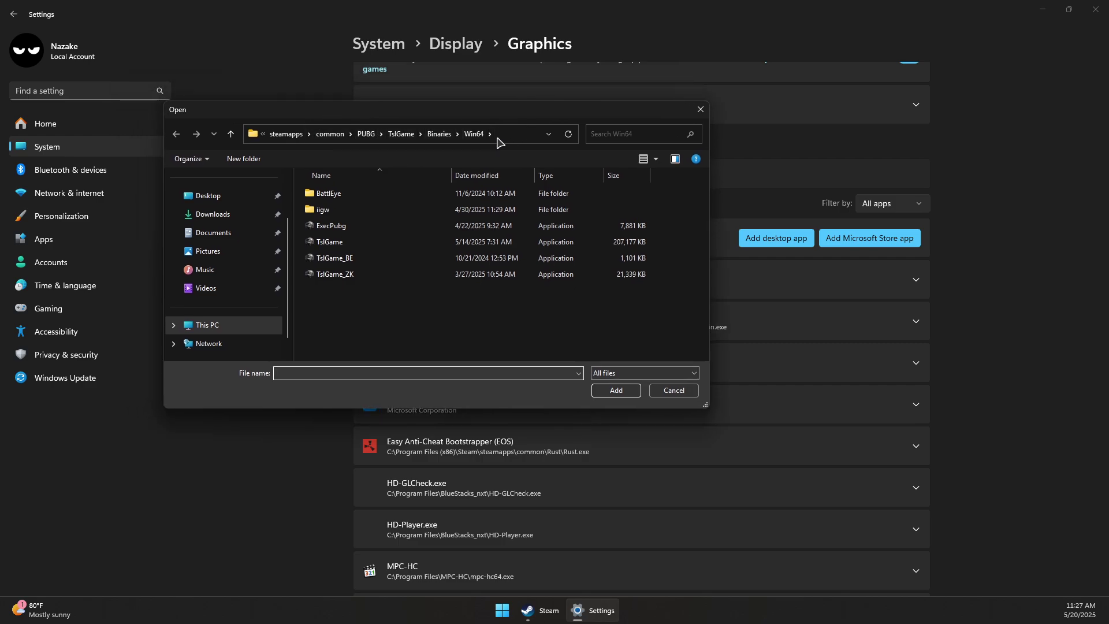
click(319, 242)
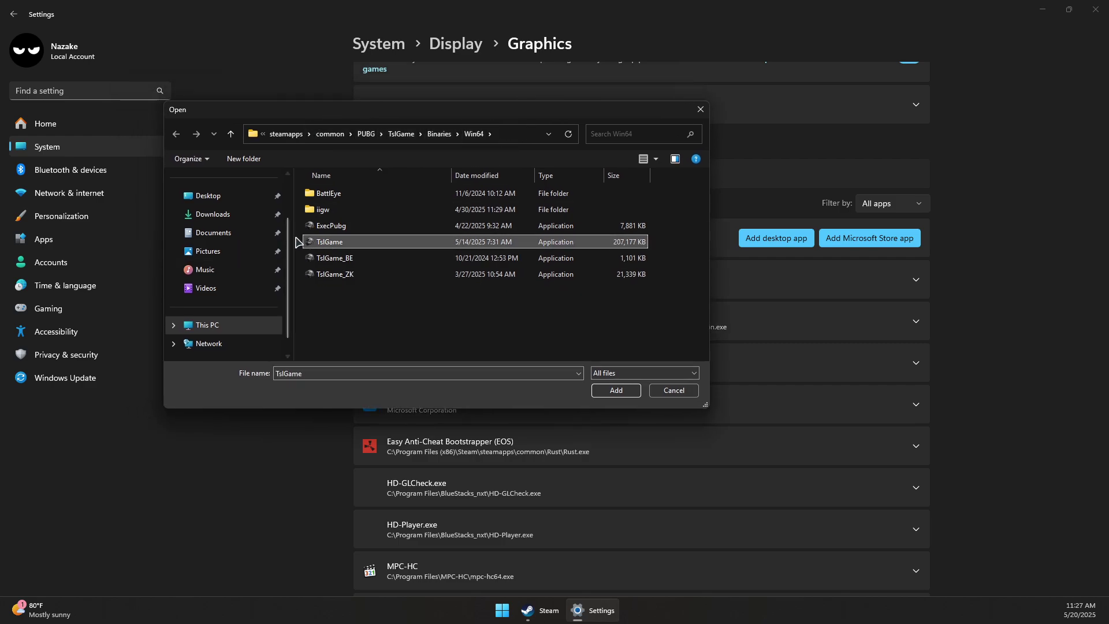
click(623, 392)
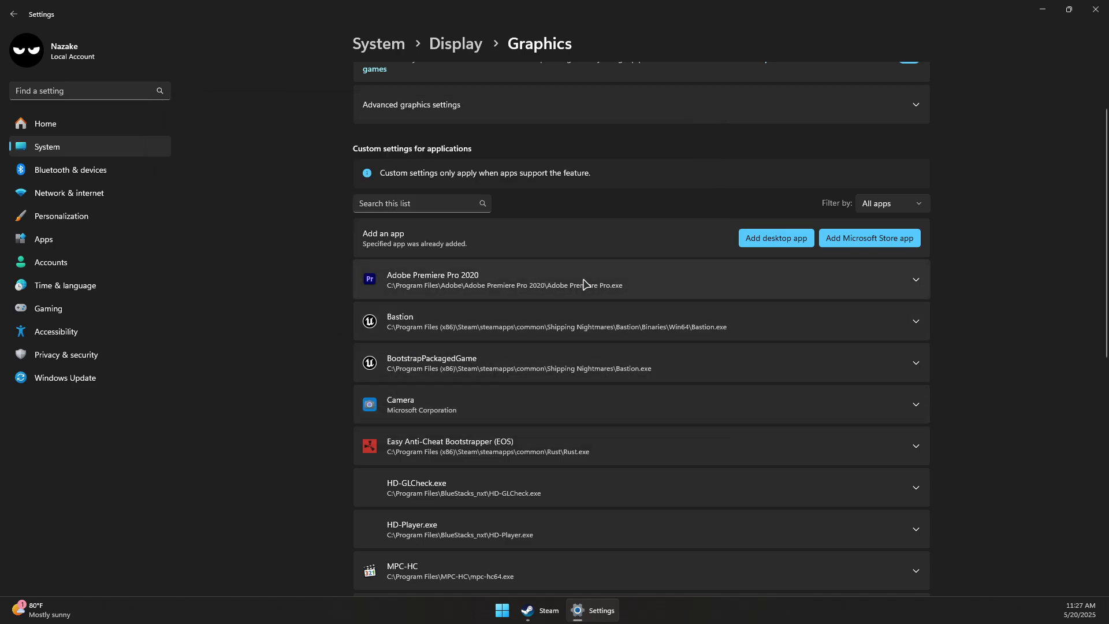
scroll(421, 286, down, 2)
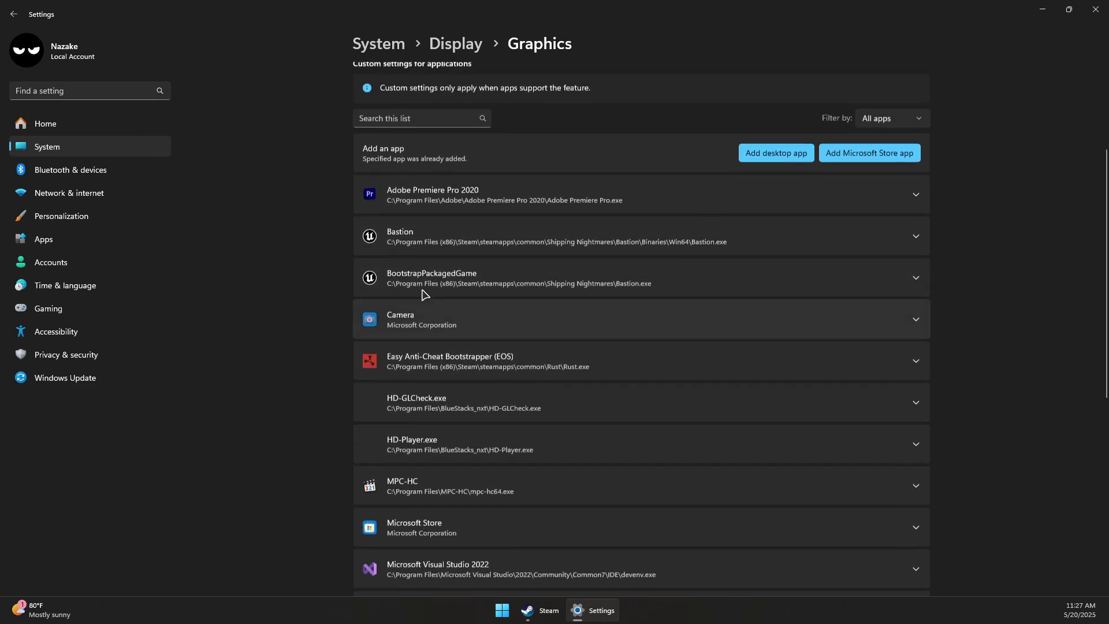
Set Bastion to High Performance GPU, confirm GPU scheduling is on, and close Settings
click(917, 246)
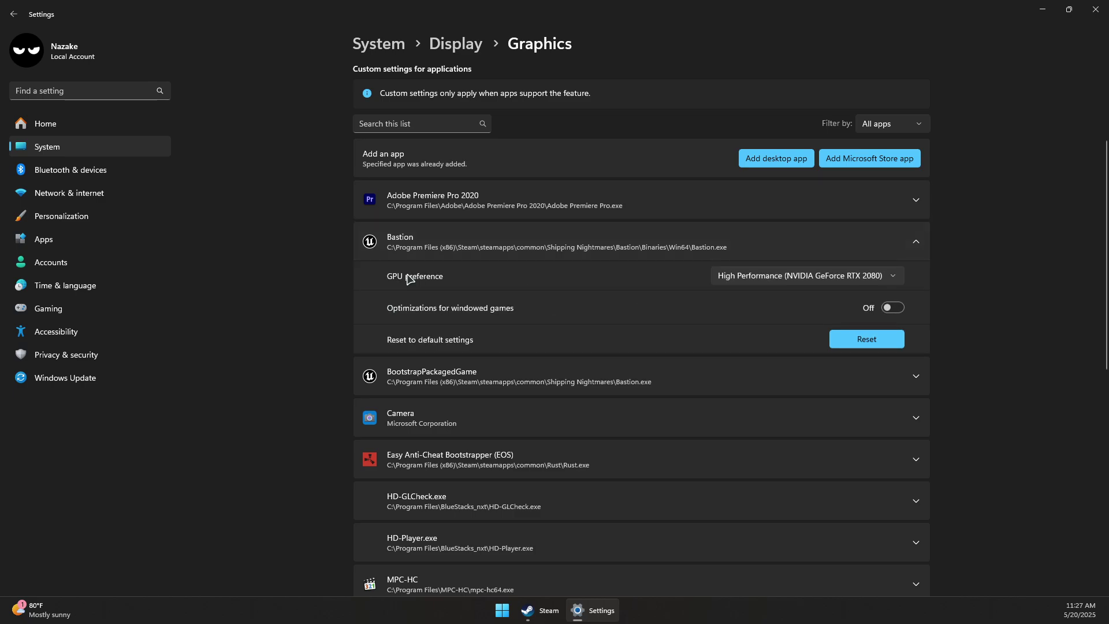
click(744, 279)
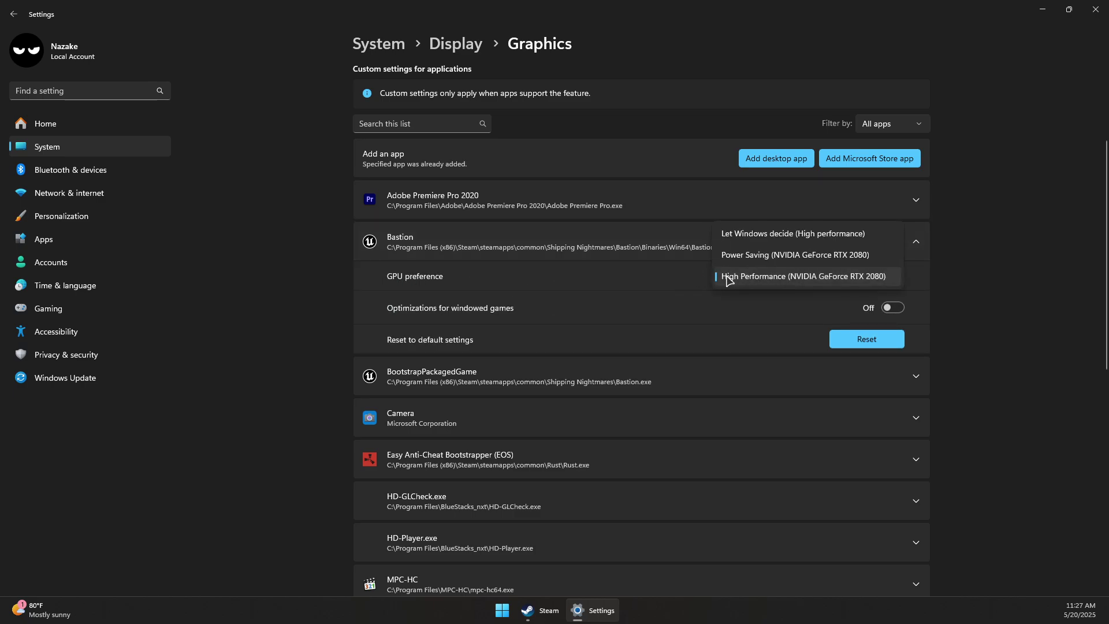
click(754, 278)
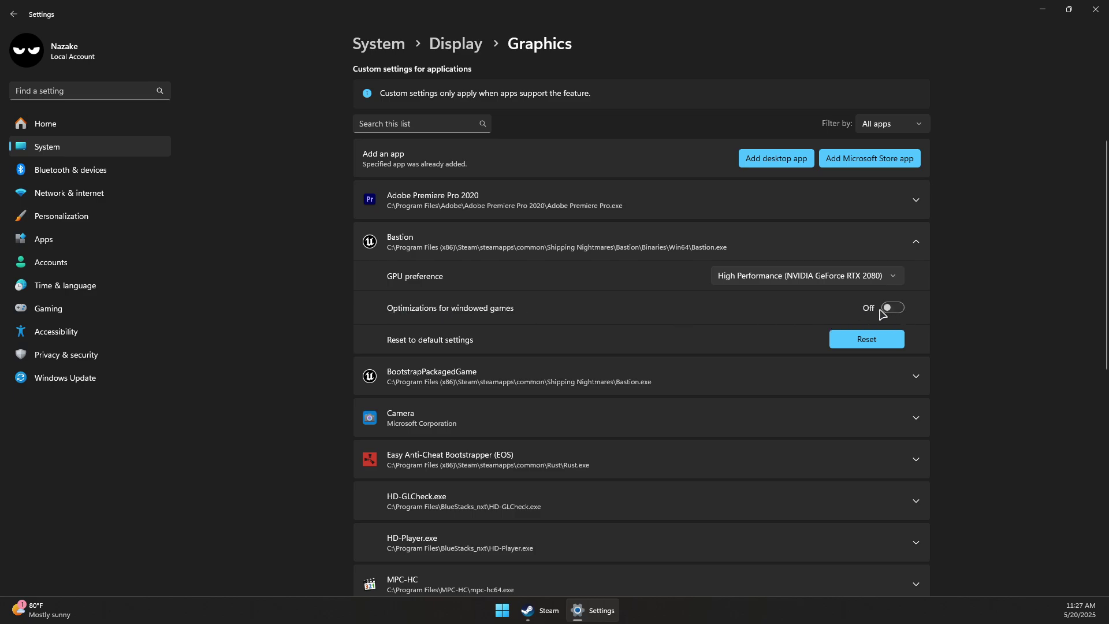
scroll(520, 314, up, 3)
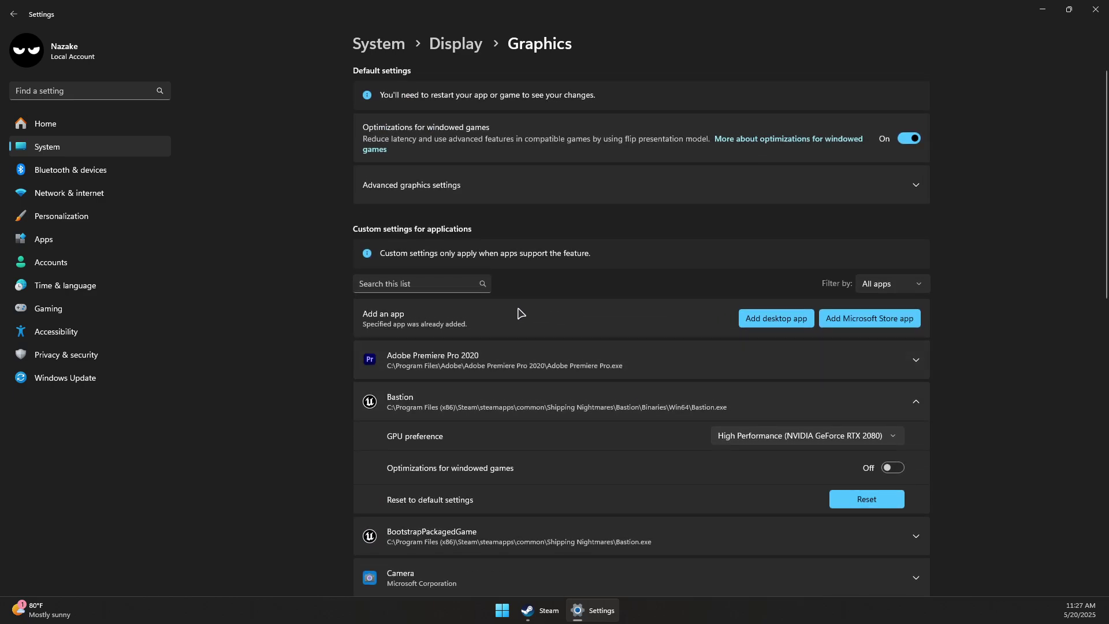
click(525, 188)
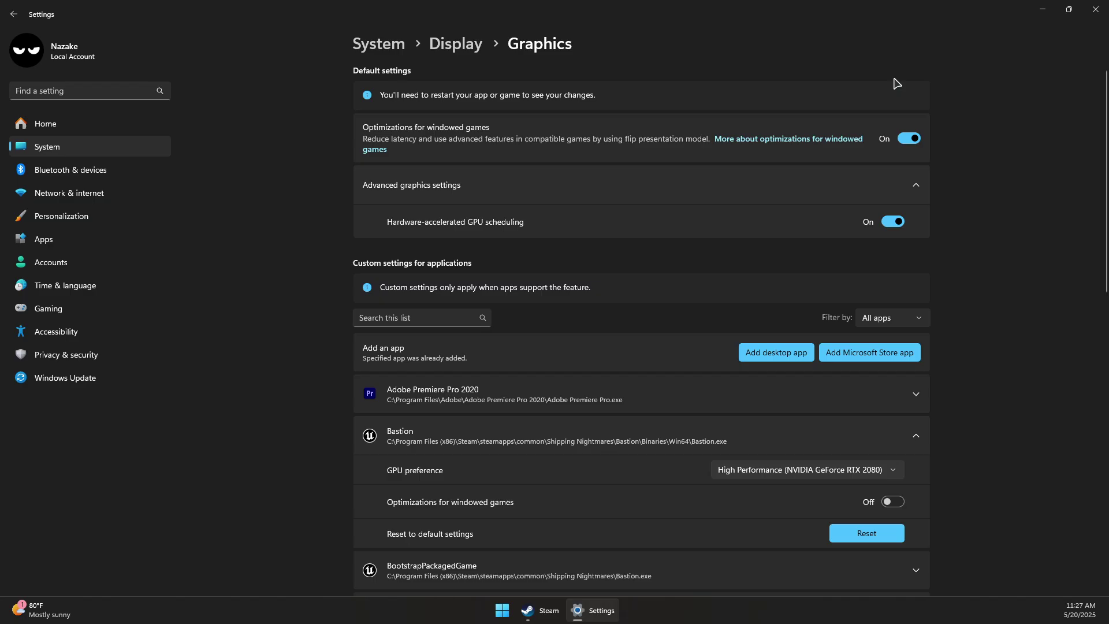
click(1095, 9)
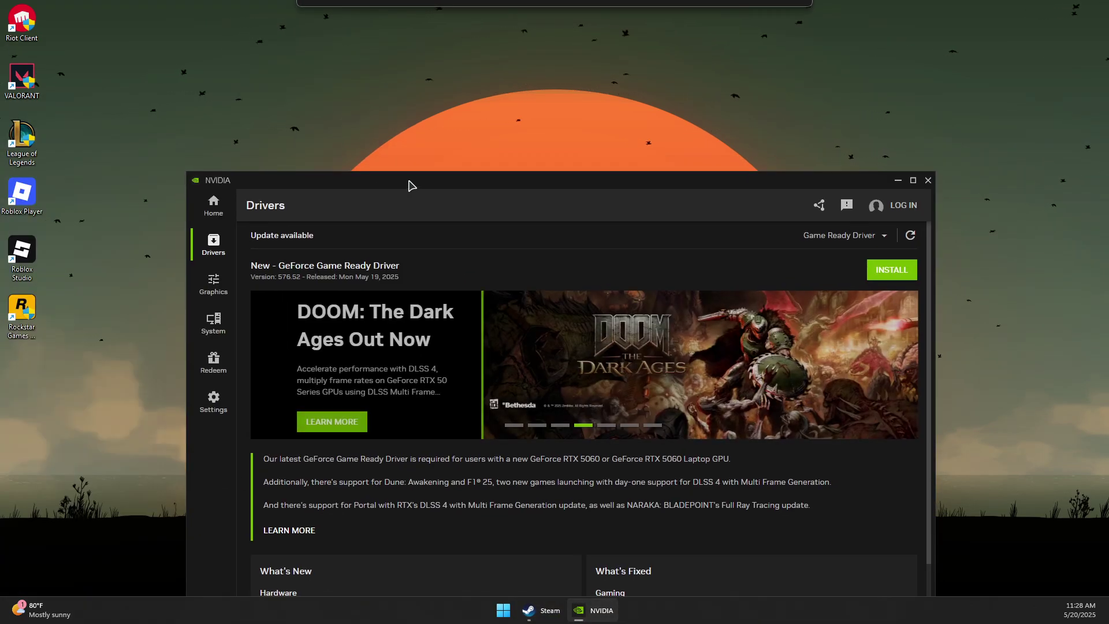
Launch the NVIDIA app from its desktop shortcut
double_click(408, 186)
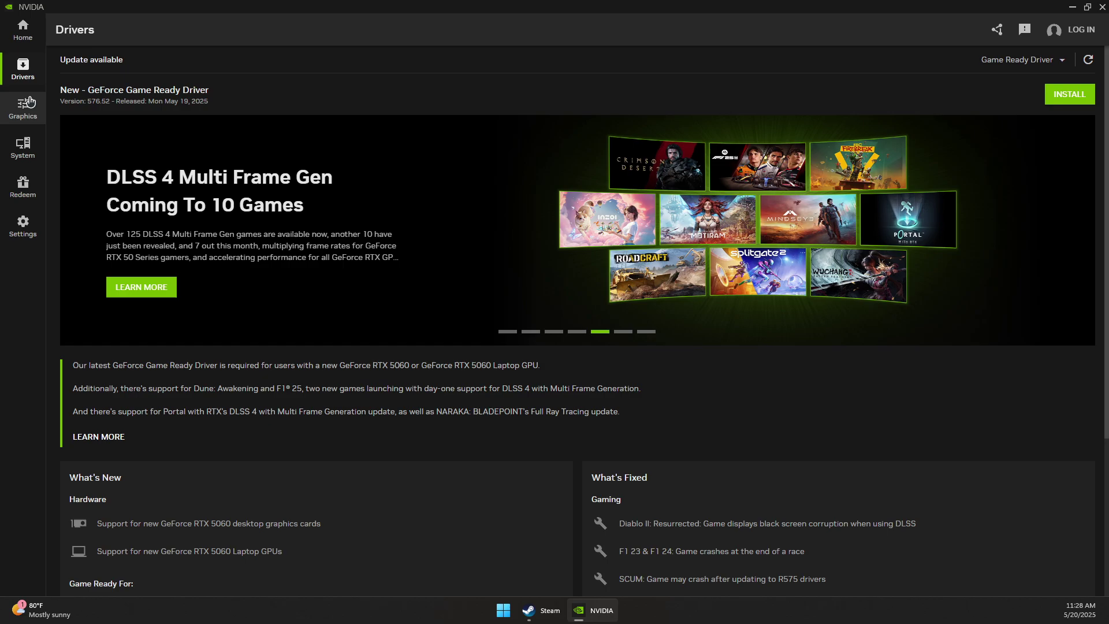
Check for NVIDIA driver updates, confirming Game Ready Driver 576.52 is available
click(1088, 60)
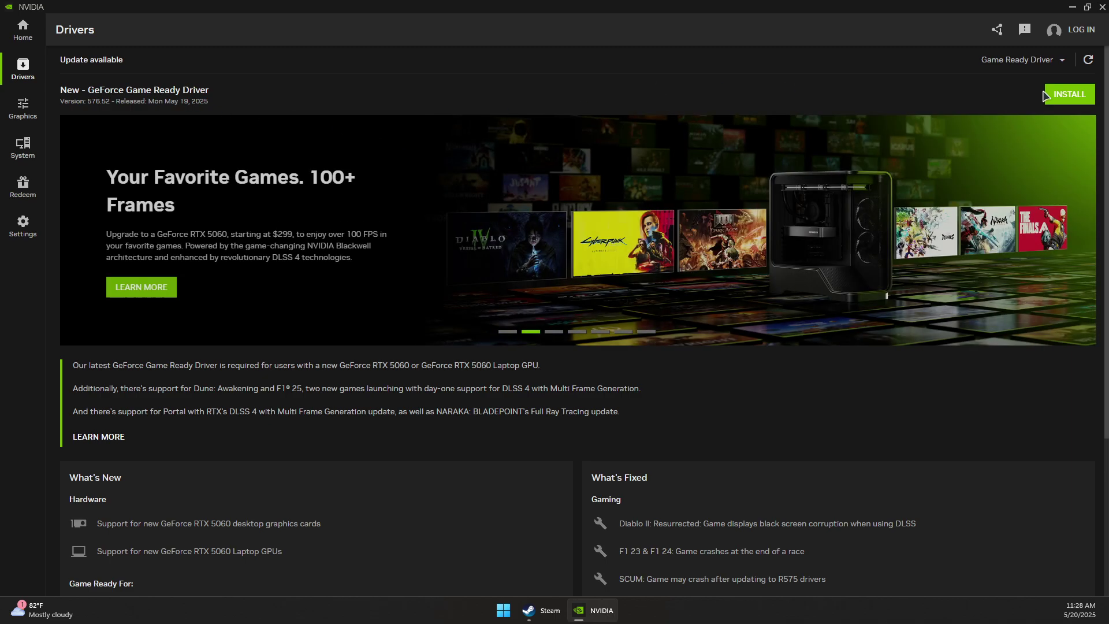
click(1075, 8)
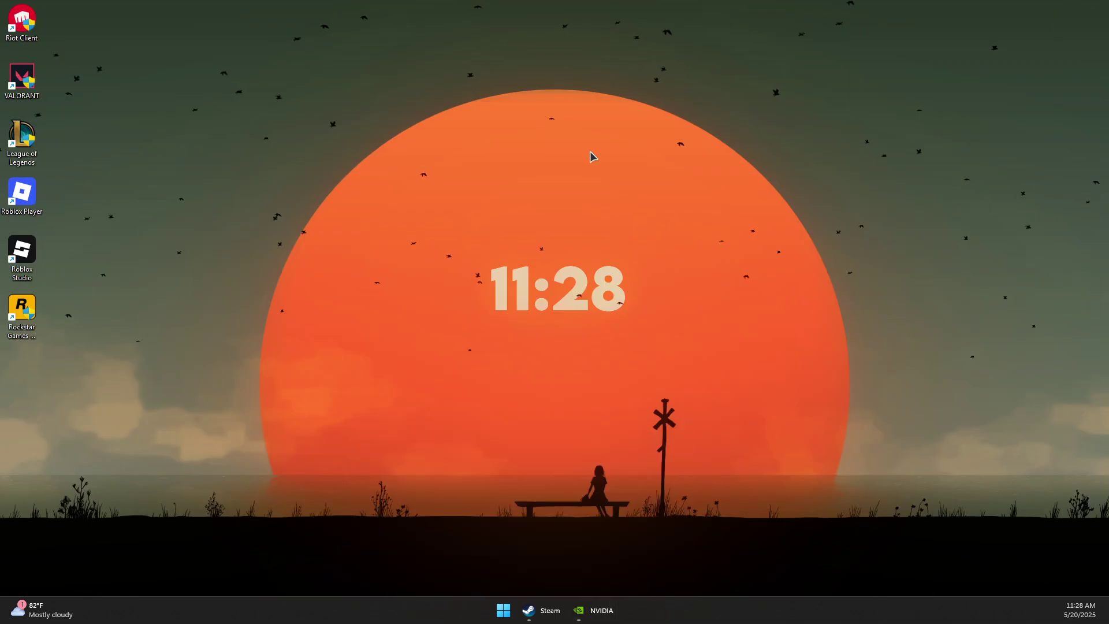